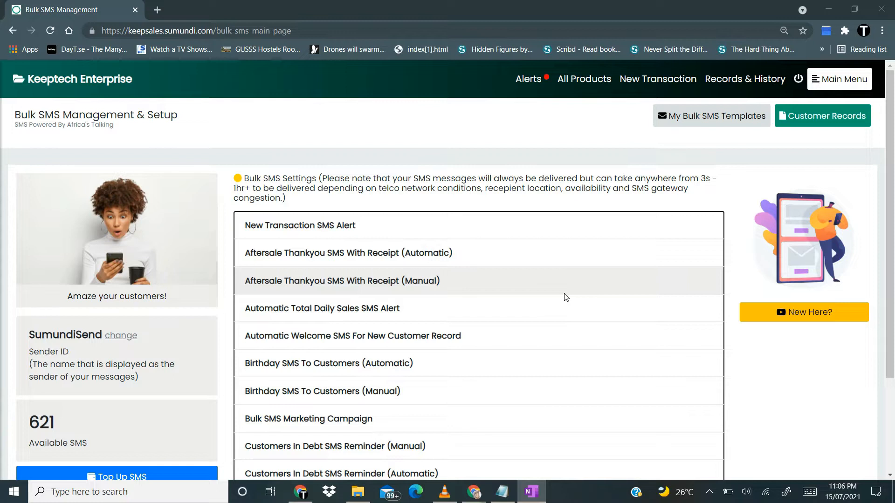
# Step: Expand the Customer In Debt Payment Deposit SMS (Automatic) setting and review its description
pyautogui.scroll(-3, 565, 296)
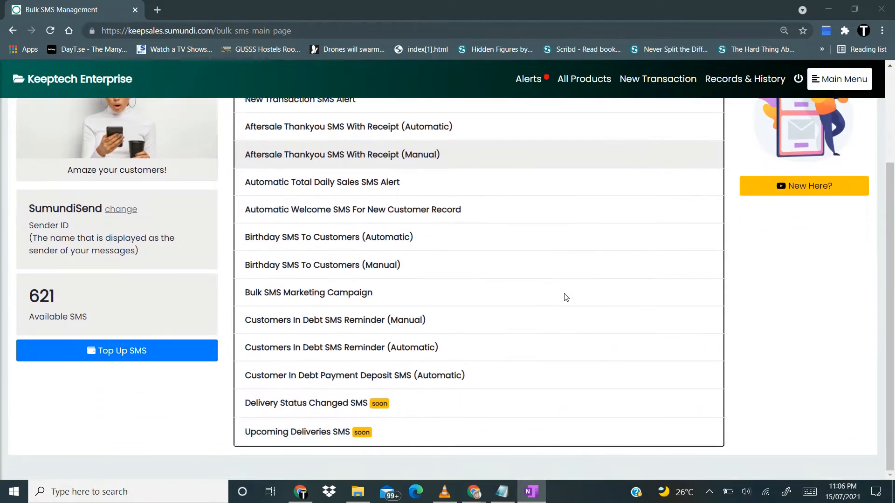
pyautogui.scroll(3, 533, 259)
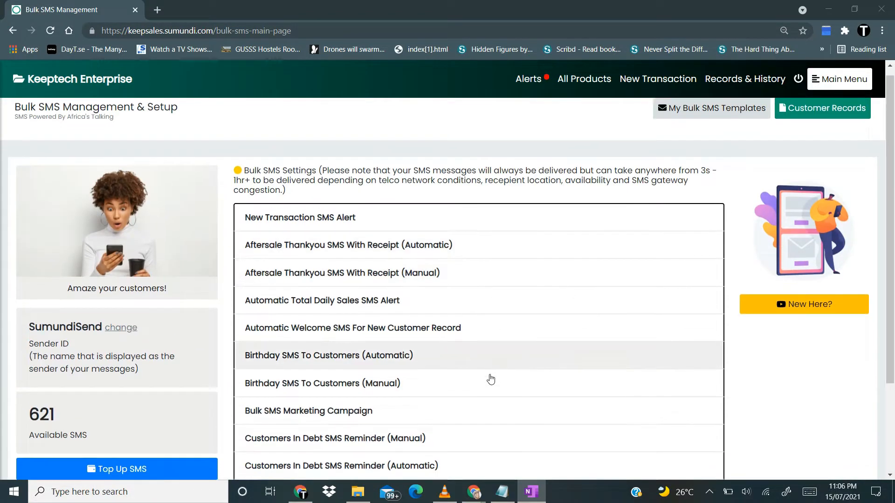
pyautogui.scroll(-3, 490, 378)
pyautogui.scroll(3, 490, 378)
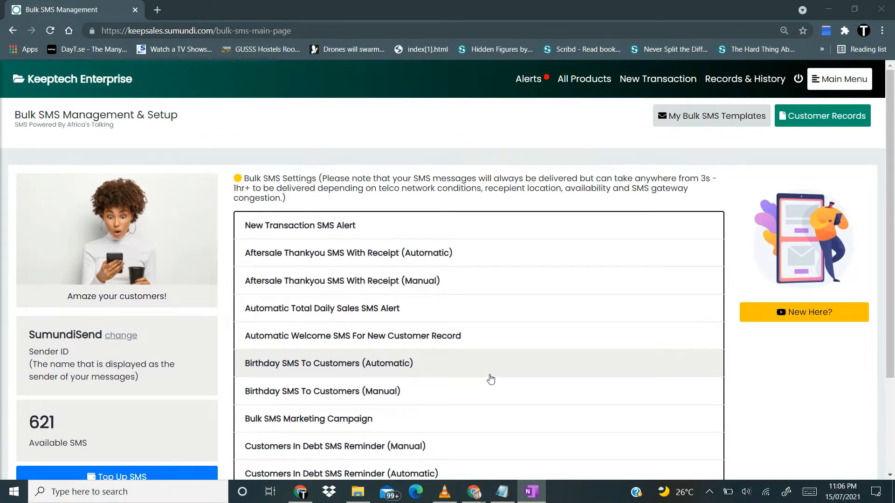
pyautogui.scroll(-3, 490, 378)
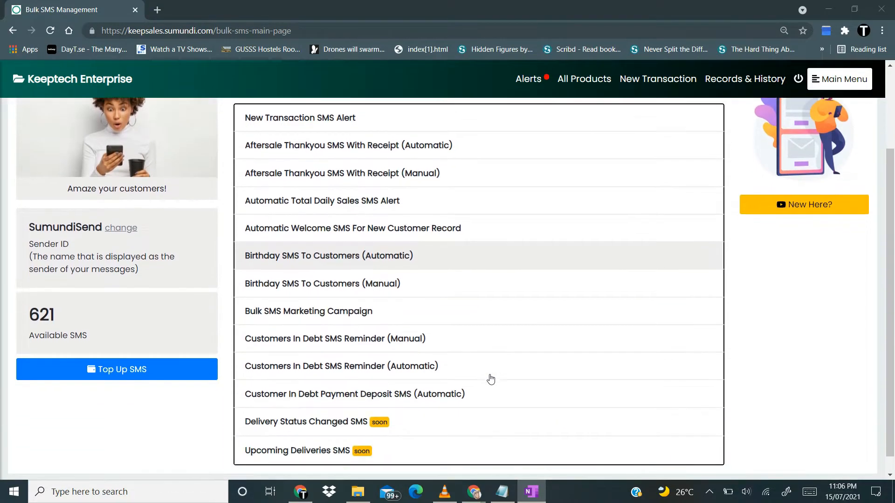
pyautogui.click(339, 386)
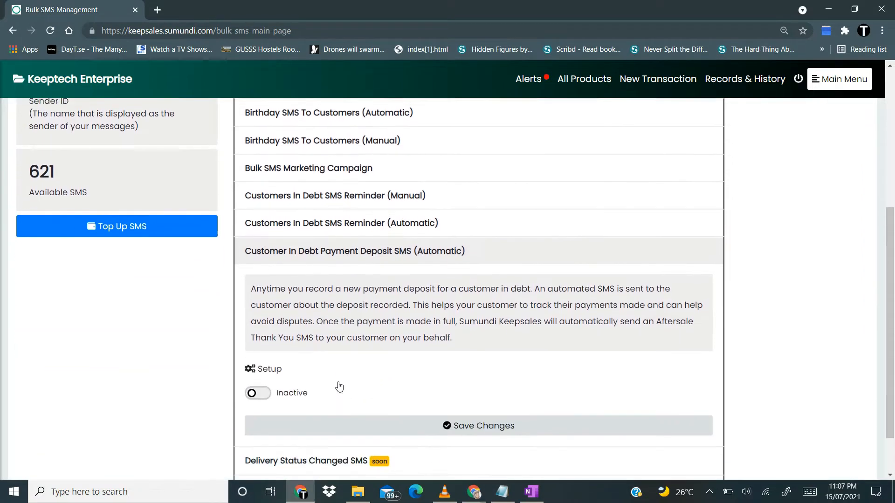
pyautogui.scroll(-1, 339, 386)
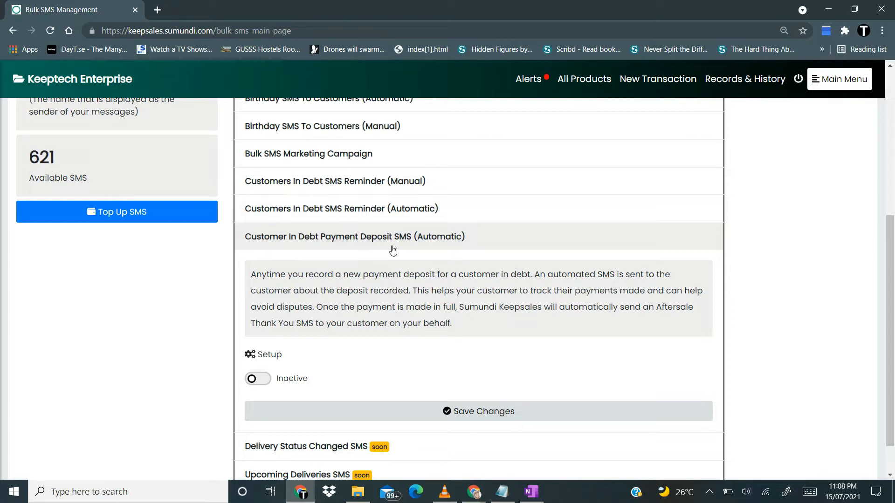
# Step: Activate the automatic payment deposit SMS for customers in debt and save the changes
pyautogui.click(260, 379)
pyautogui.click(470, 413)
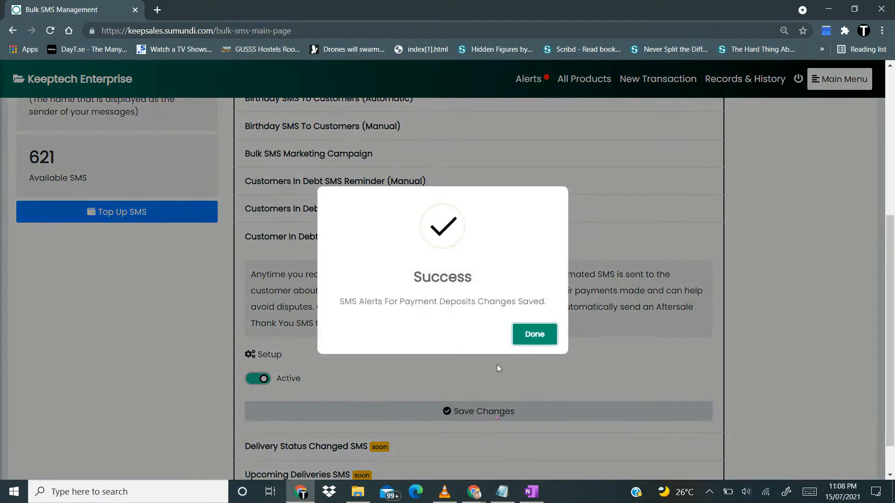
pyautogui.click(536, 335)
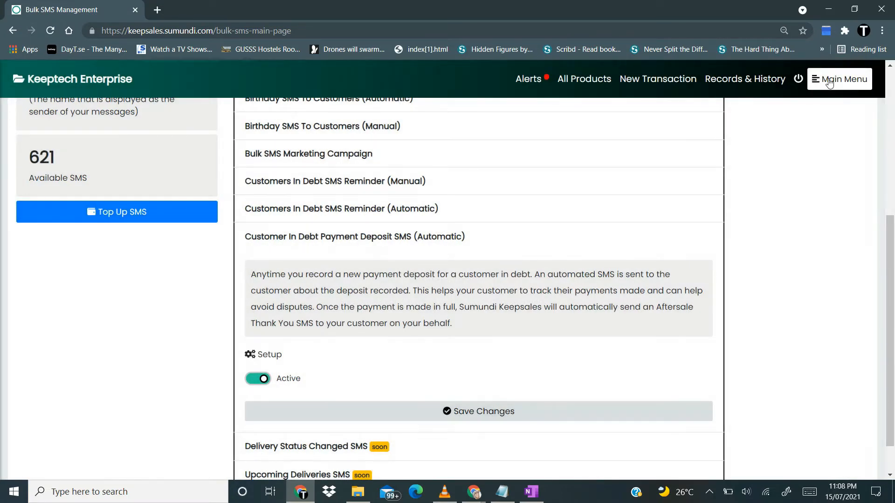
# Step: Open the list of customers in debt and look through the recorded debts
pyautogui.click(829, 82)
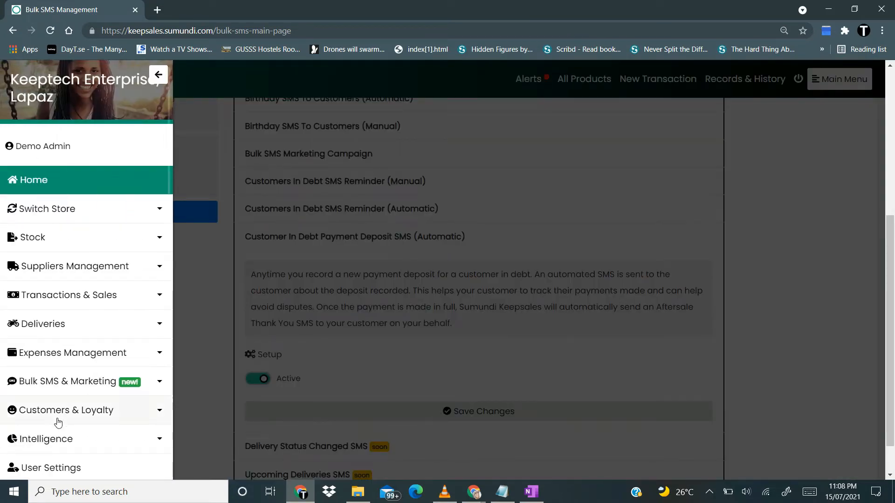
pyautogui.scroll(-2, 58, 422)
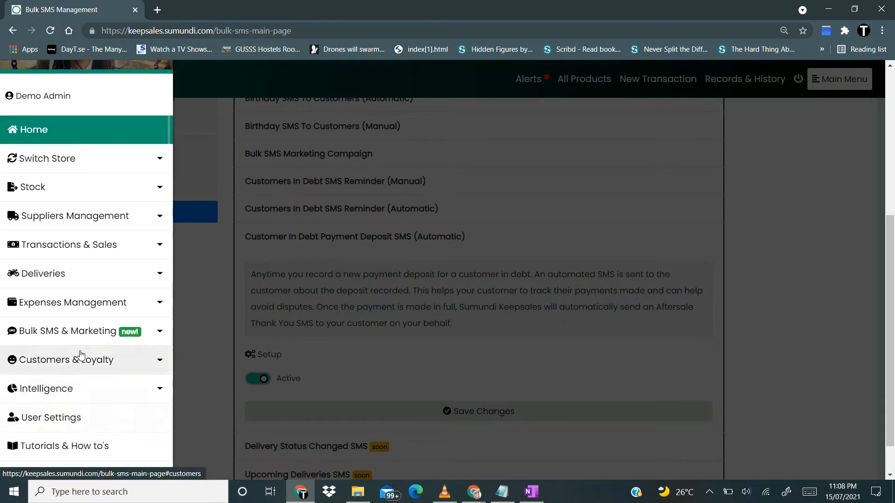
pyautogui.click(80, 354)
pyautogui.scroll(-3, 80, 354)
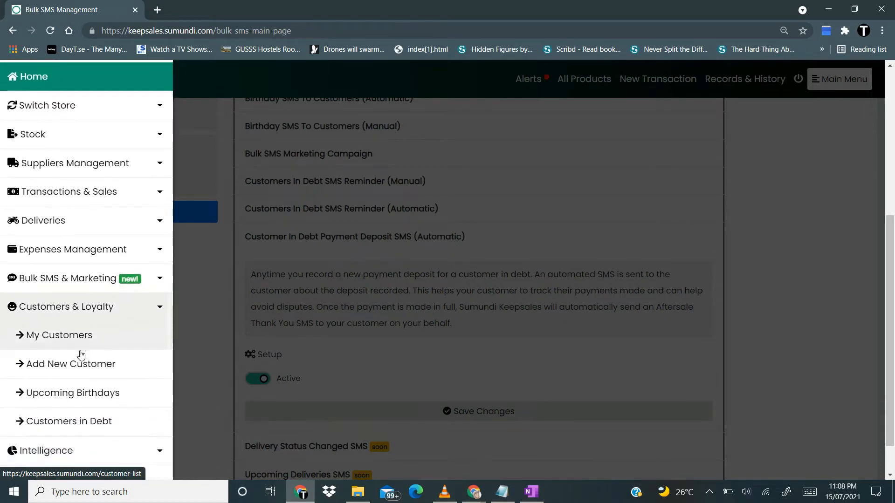
pyautogui.click(90, 393)
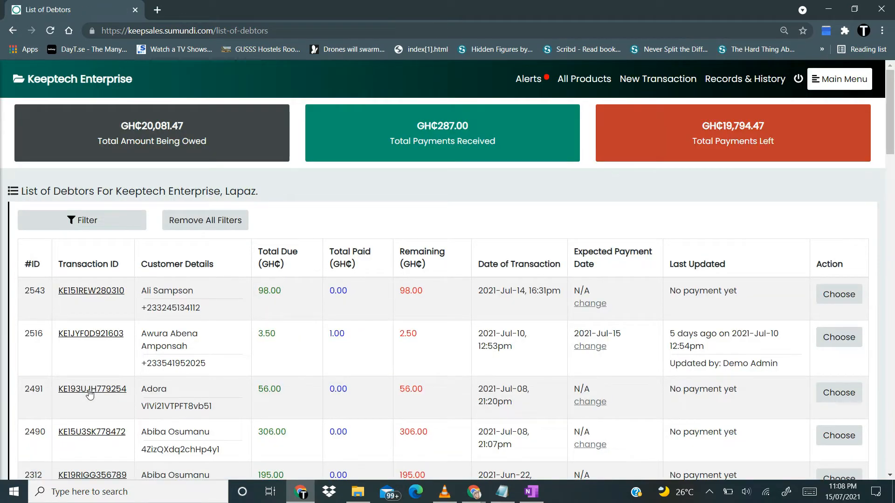
pyautogui.scroll(-2, 230, 346)
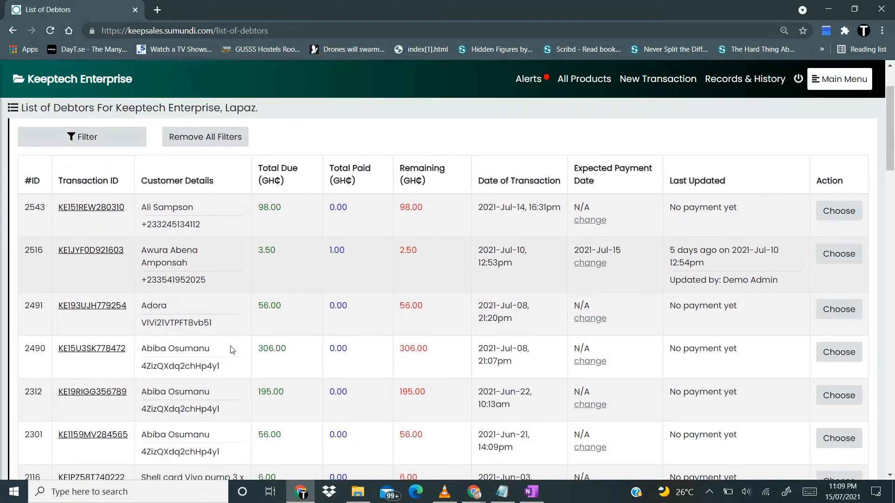
pyautogui.scroll(2, 230, 350)
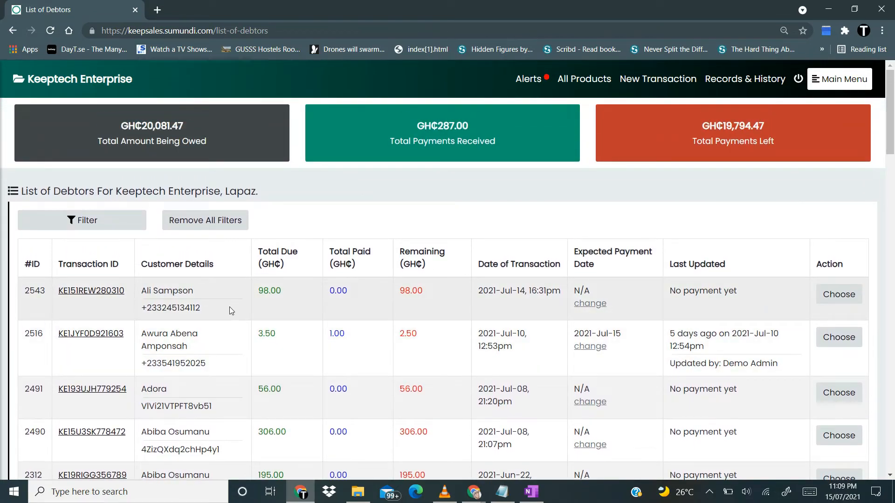
pyautogui.scroll(-15, 230, 307)
pyautogui.scroll(6, 230, 307)
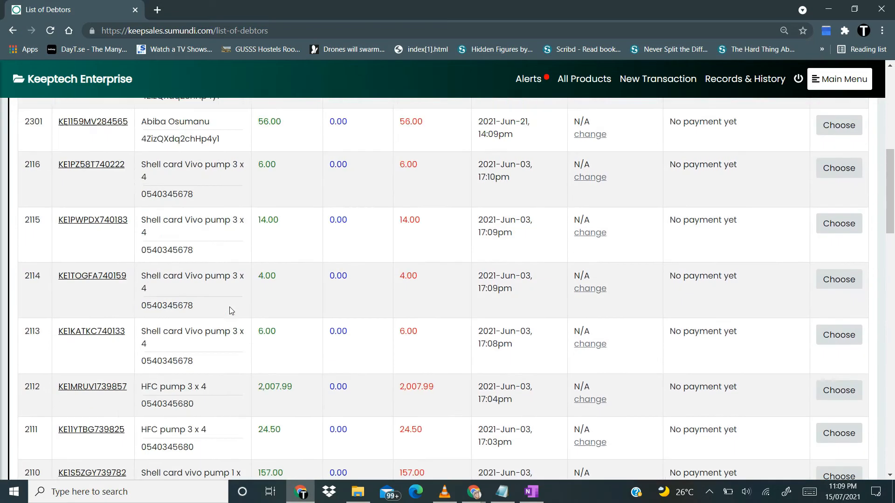
pyautogui.scroll(10, 231, 308)
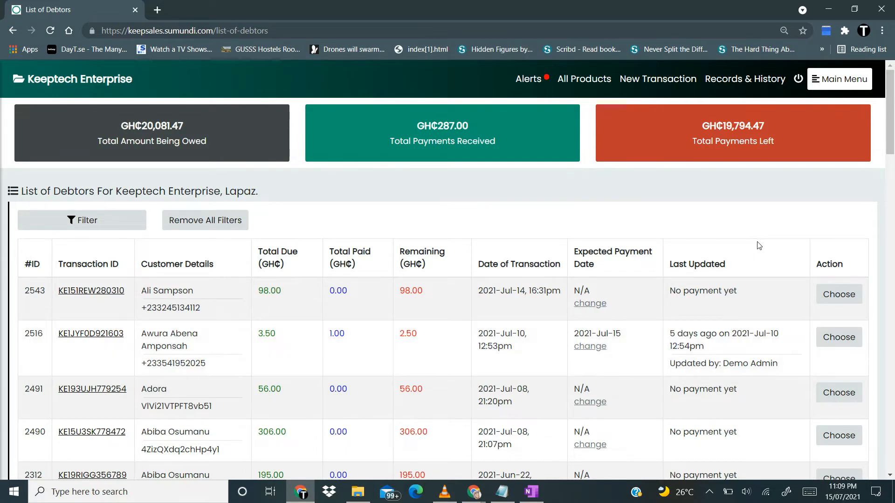
# Step: Start a payment deposit for the first debtor in the list, with a deposit amount of 50
pyautogui.click(832, 304)
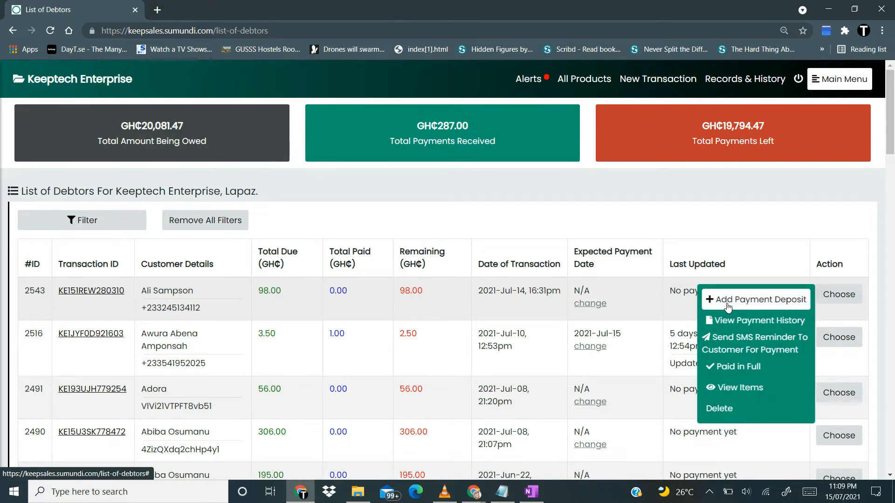
pyautogui.click(728, 307)
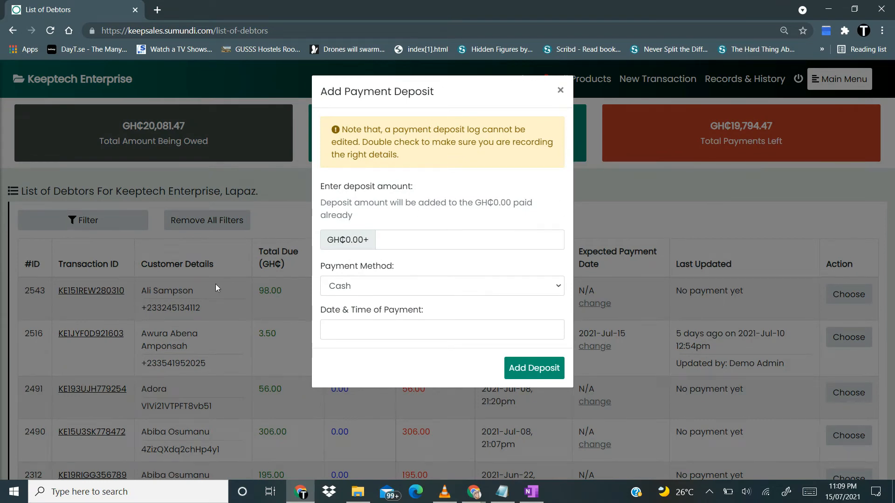
pyautogui.click(450, 236)
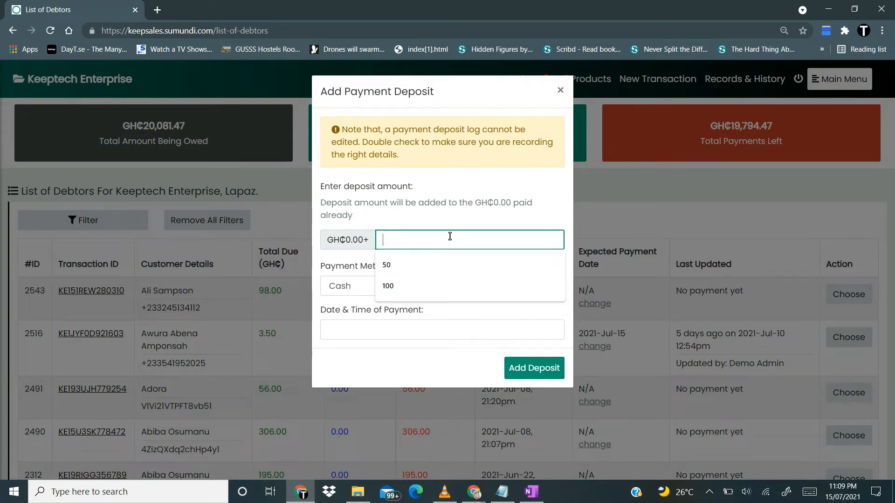
pyautogui.write('50')
pyautogui.press('Tab')
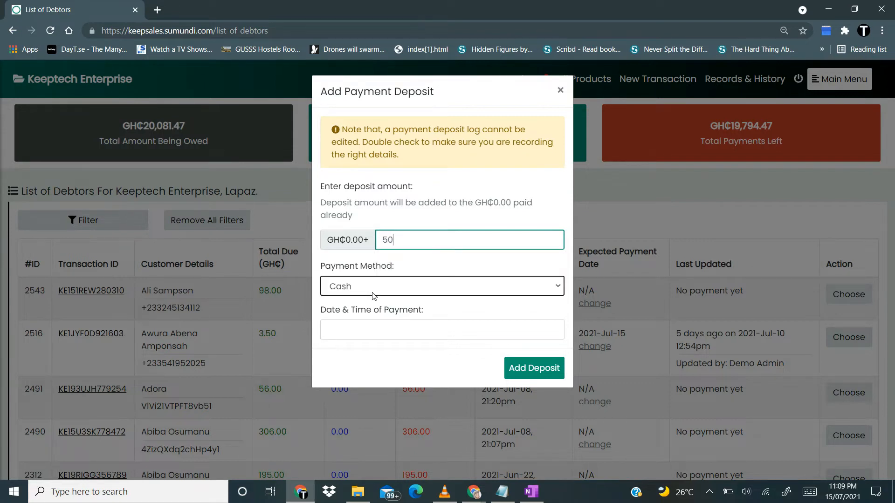
# Step: Set the deposit's payment method to Mobile Money
pyautogui.press('Tab')
pyautogui.click(394, 330)
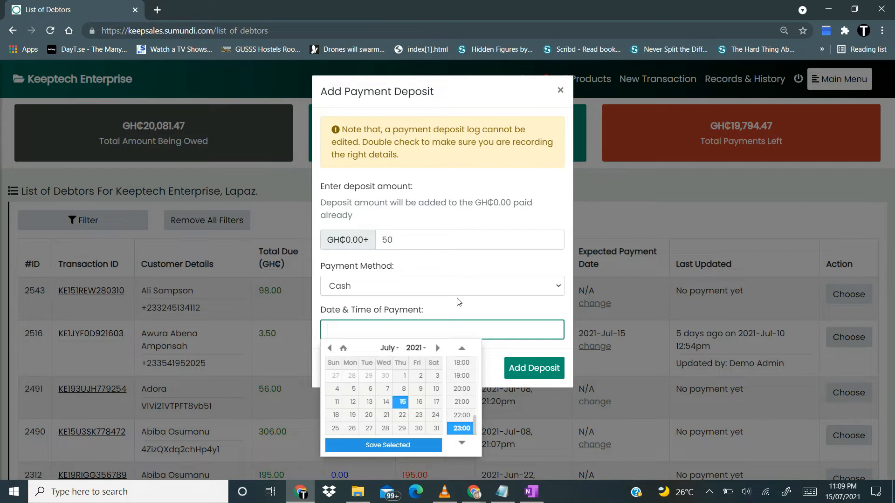
pyautogui.click(465, 289)
pyautogui.click(404, 323)
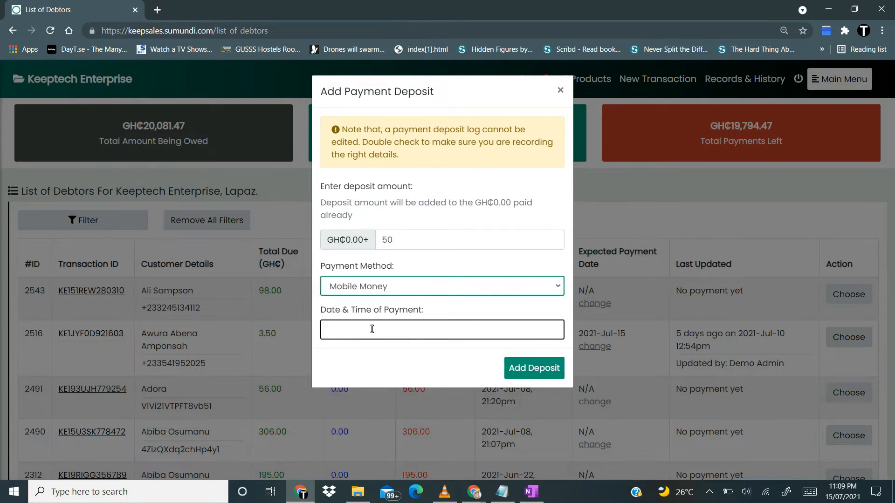
pyautogui.click(381, 330)
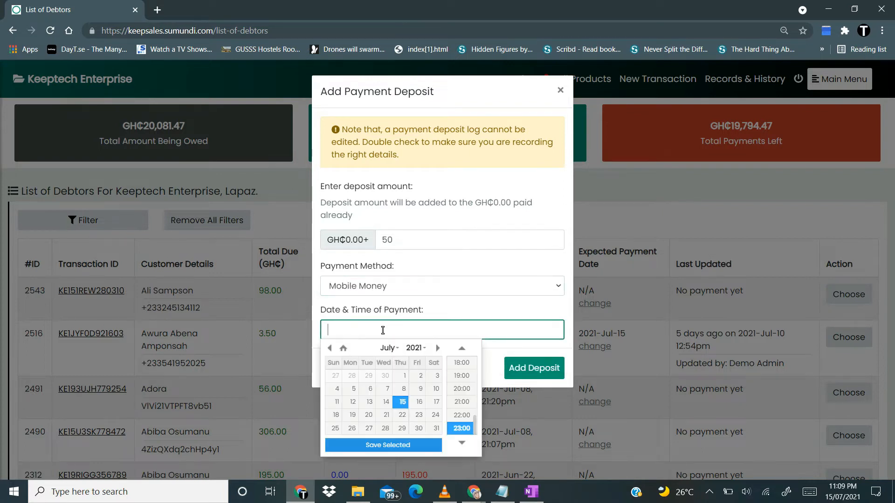
pyautogui.click(450, 282)
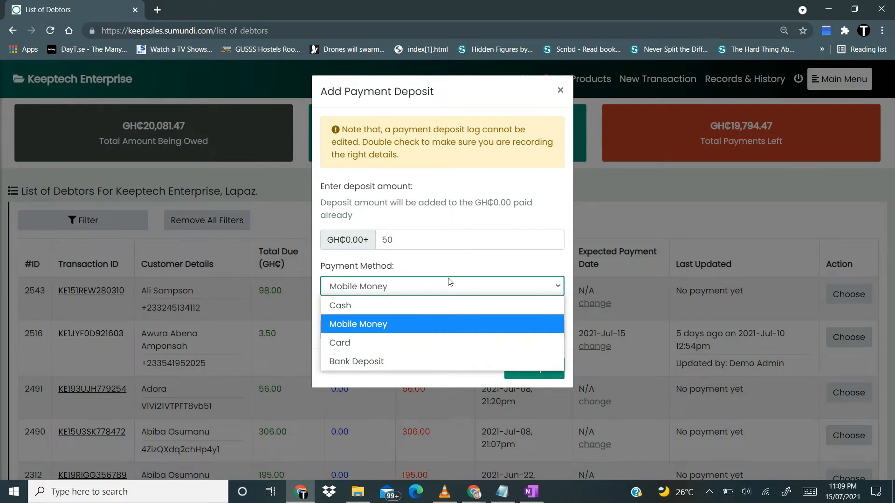
pyautogui.click(450, 282)
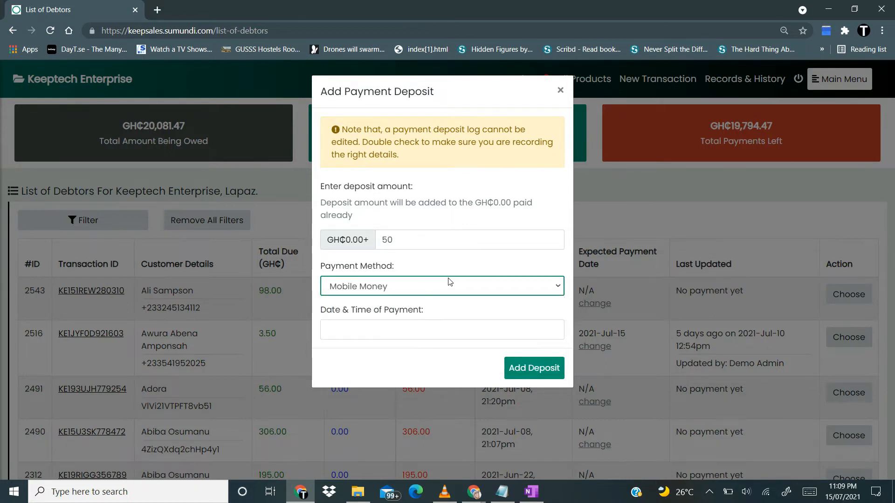
# Step: Set the payment date and time to 2021/07/15 23:09 and record the deposit
pyautogui.click(372, 327)
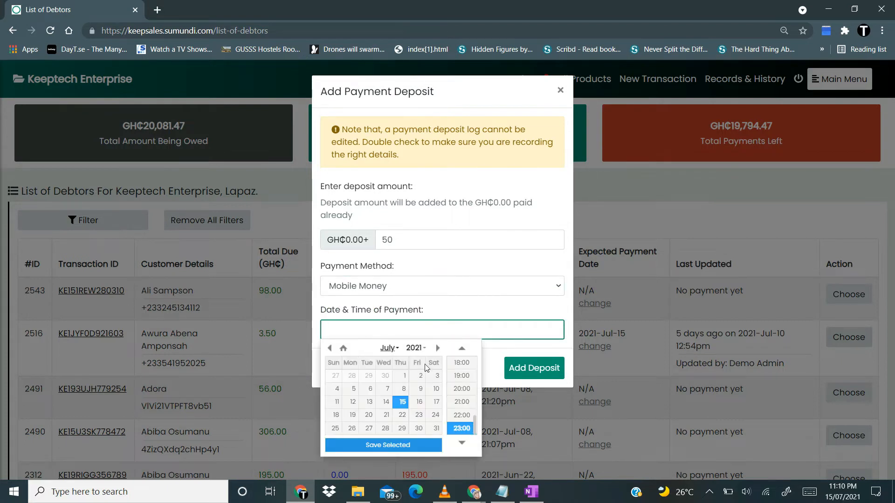
pyautogui.click(393, 402)
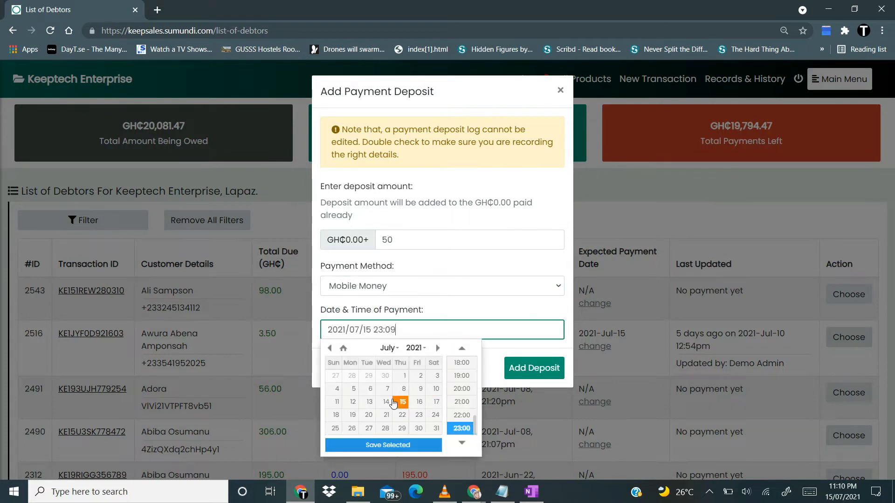
pyautogui.click(390, 445)
pyautogui.click(534, 366)
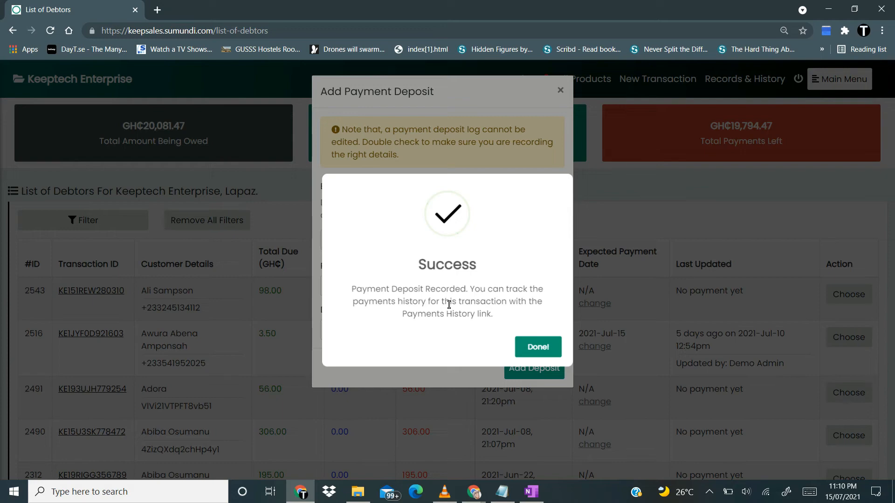
pyautogui.click(540, 348)
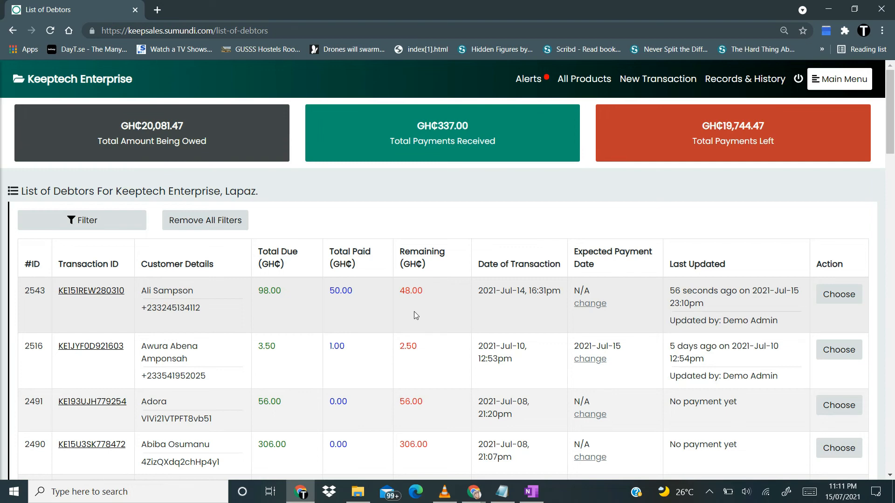
# Step: Return to the Bulk SMS Management page and look over the SMS settings list
pyautogui.click(844, 85)
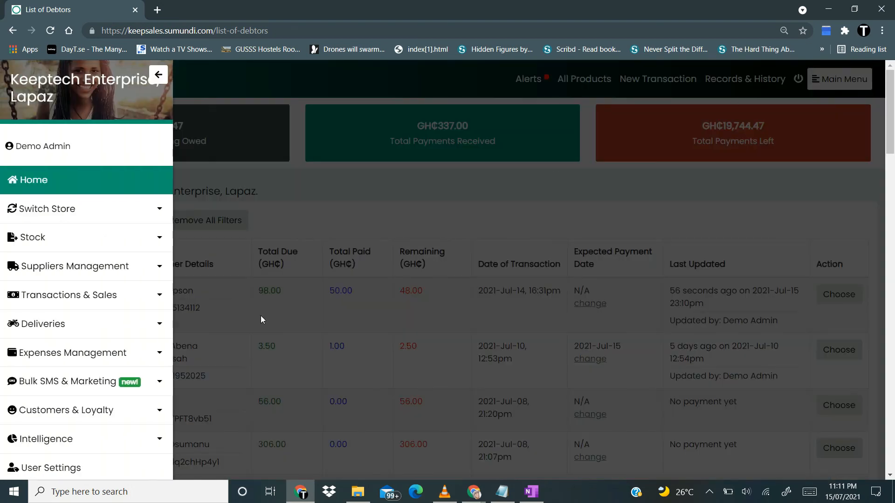
pyautogui.click(58, 384)
pyautogui.click(76, 415)
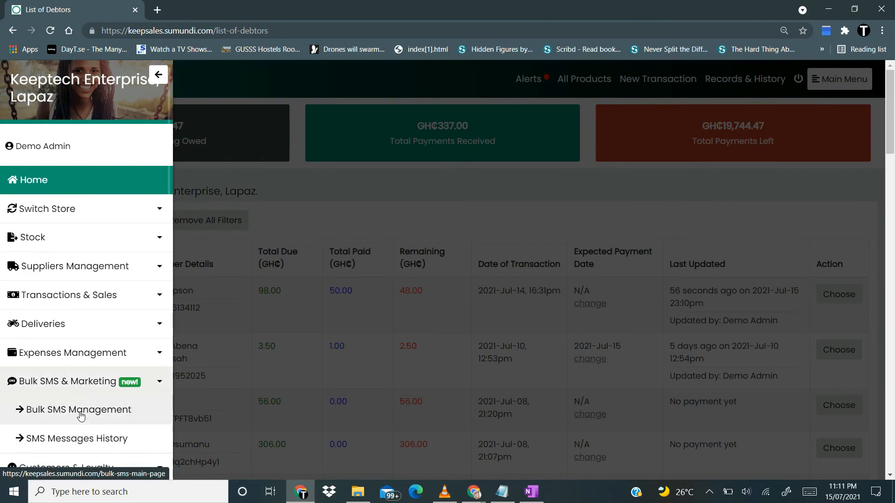
pyautogui.scroll(-3, 394, 371)
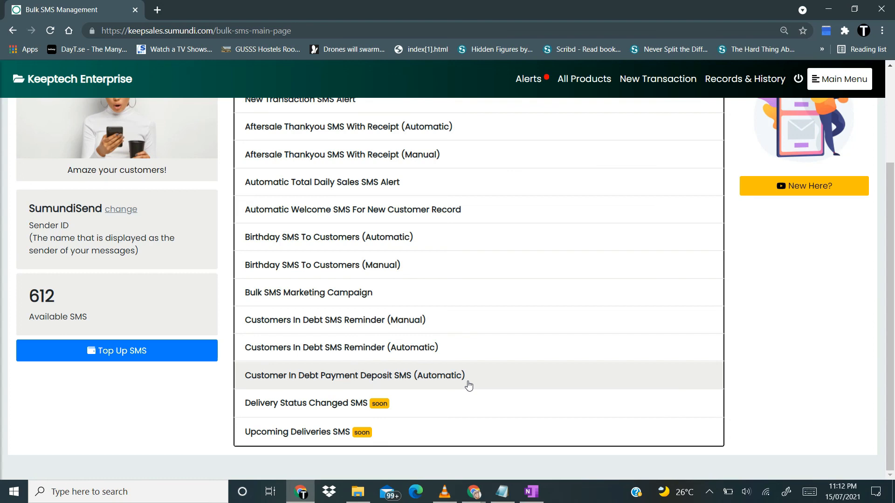
pyautogui.scroll(3, 468, 386)
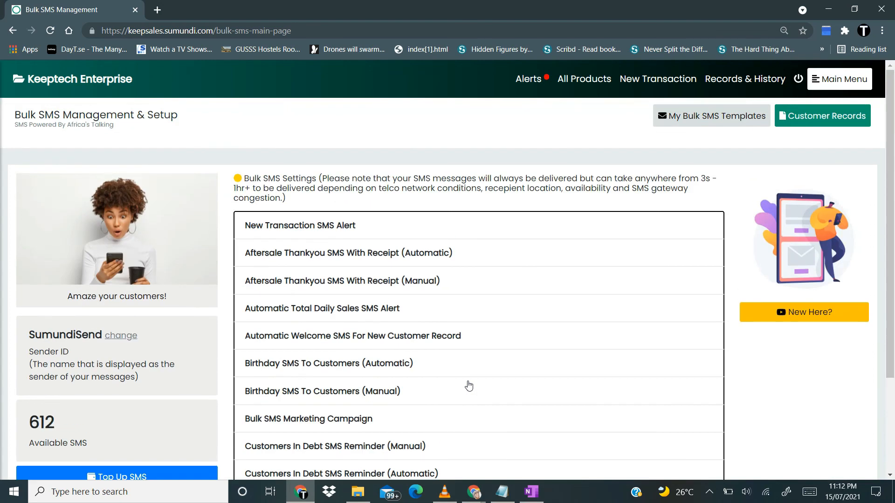